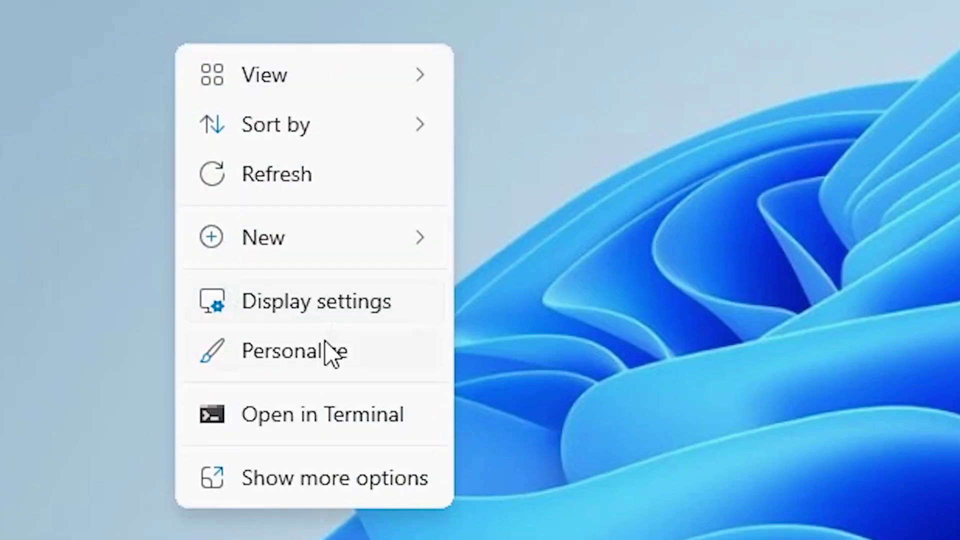
# Step: Go to Personalisation > Themes to reach the Desktop icon settings link
pyautogui.click(310, 367)
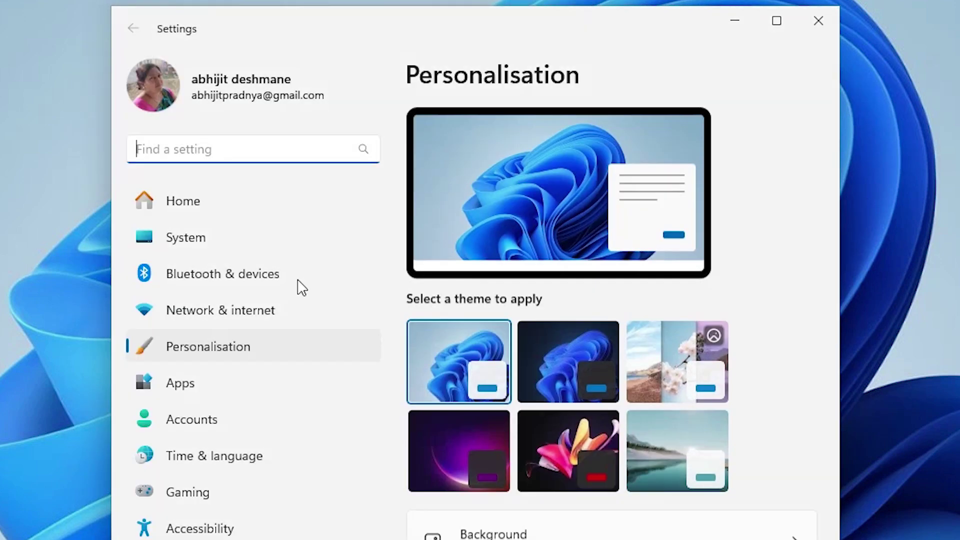
pyautogui.scroll(-3, 598, 405)
pyautogui.scroll(-2, 598, 405)
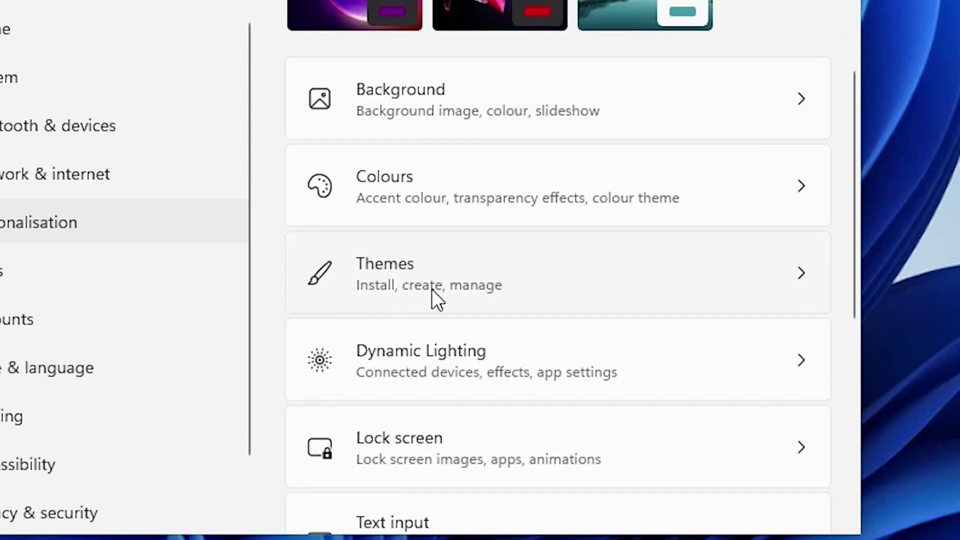
pyautogui.click(431, 289)
pyautogui.scroll(-5, 460, 238)
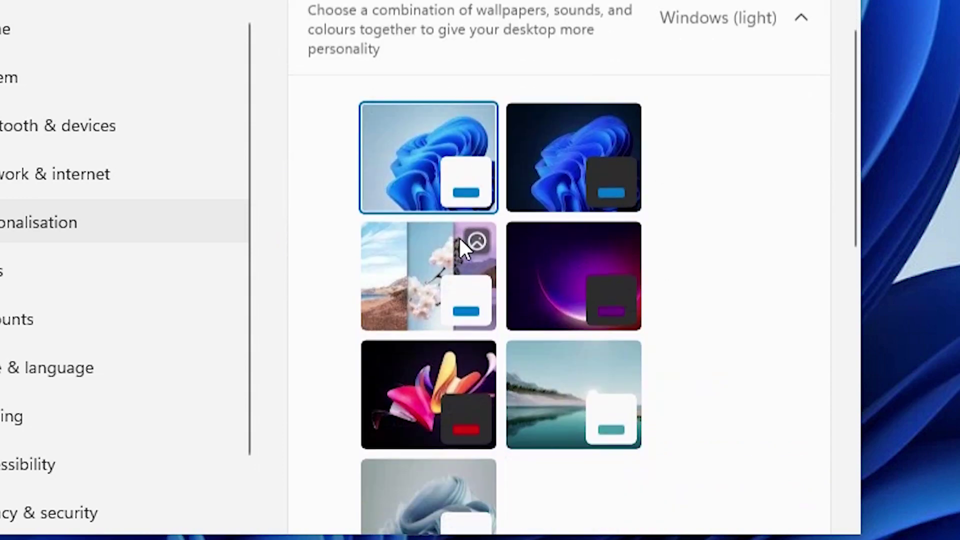
pyautogui.scroll(-5, 460, 238)
pyautogui.scroll(-2, 459, 240)
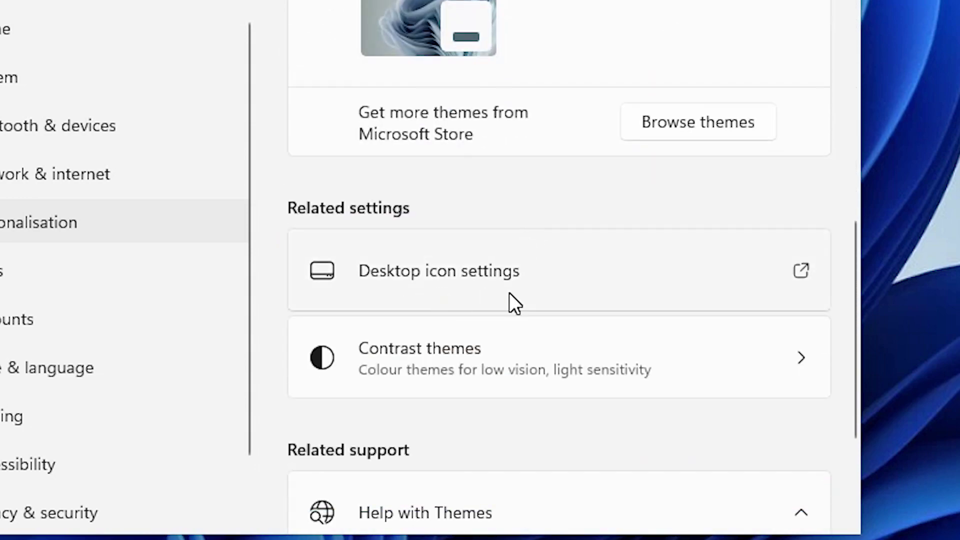
# Step: Enable the Computer icon in Desktop Icon Settings and confirm with OK
pyautogui.click(435, 276)
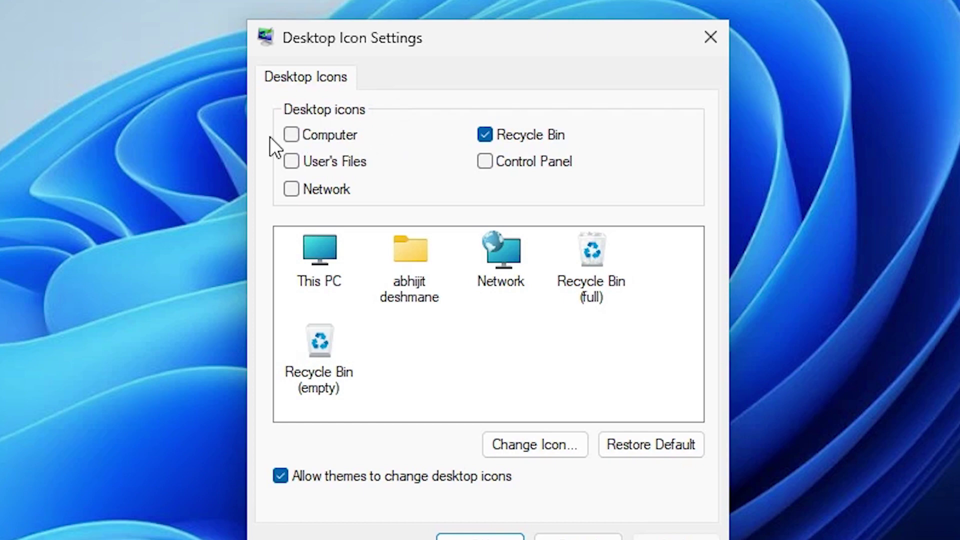
pyautogui.click(319, 137)
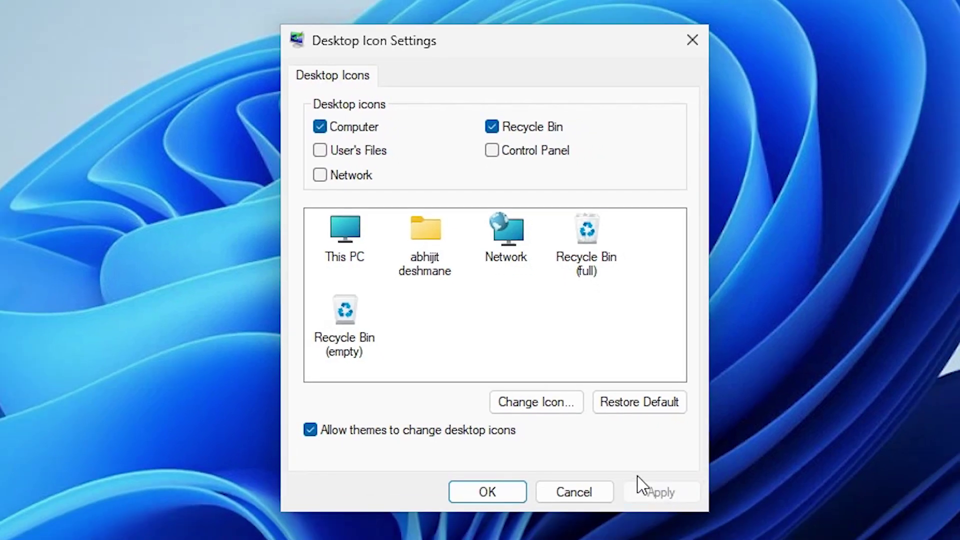
pyautogui.click(488, 492)
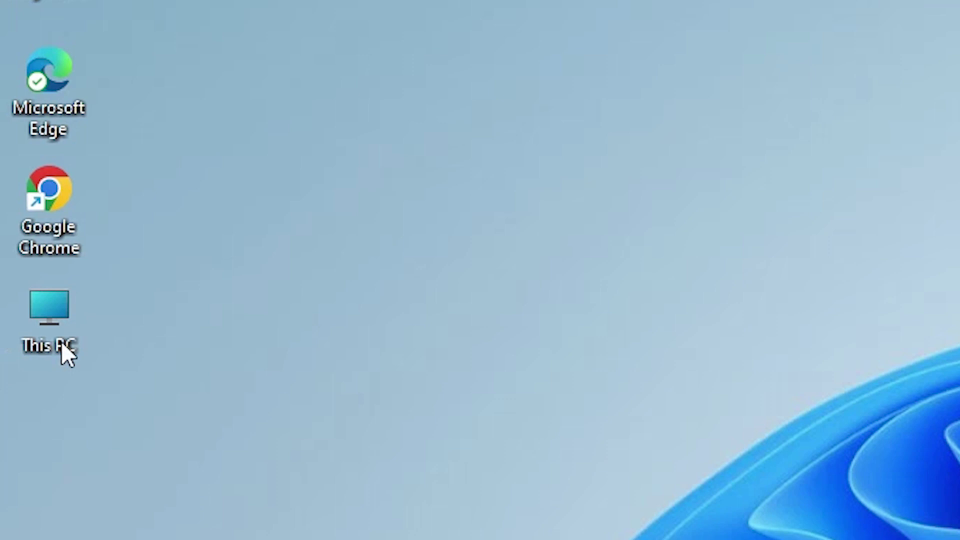